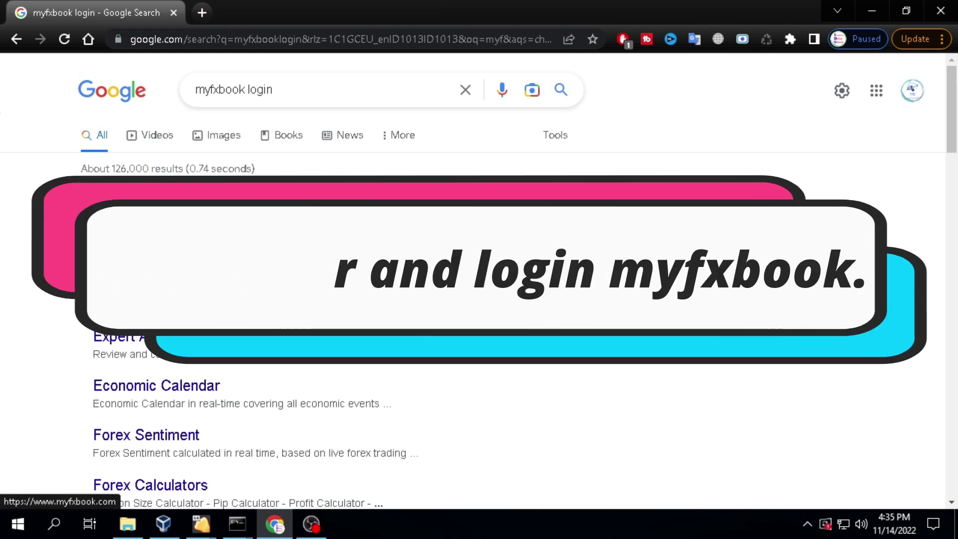
# - Open Myfxbook from the search results, dismiss the ad-blocker notice, and go to Portfolio > Add Account
pyautogui.click(145, 224)
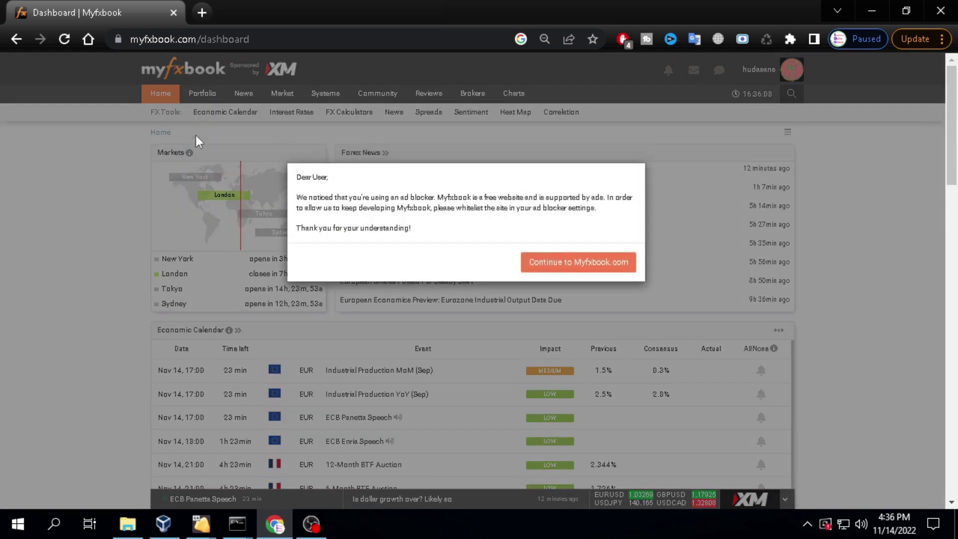
pyautogui.click(573, 262)
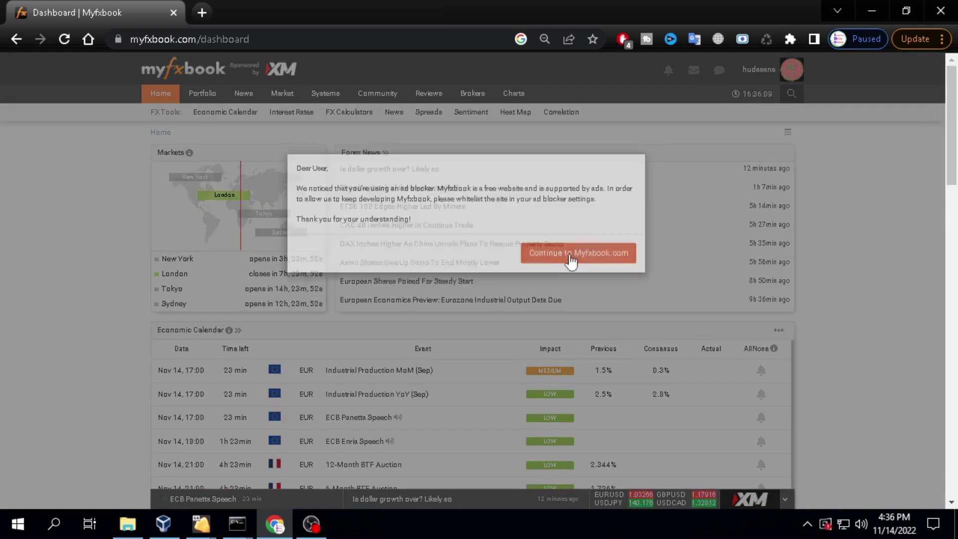
pyautogui.moveTo(202, 93)
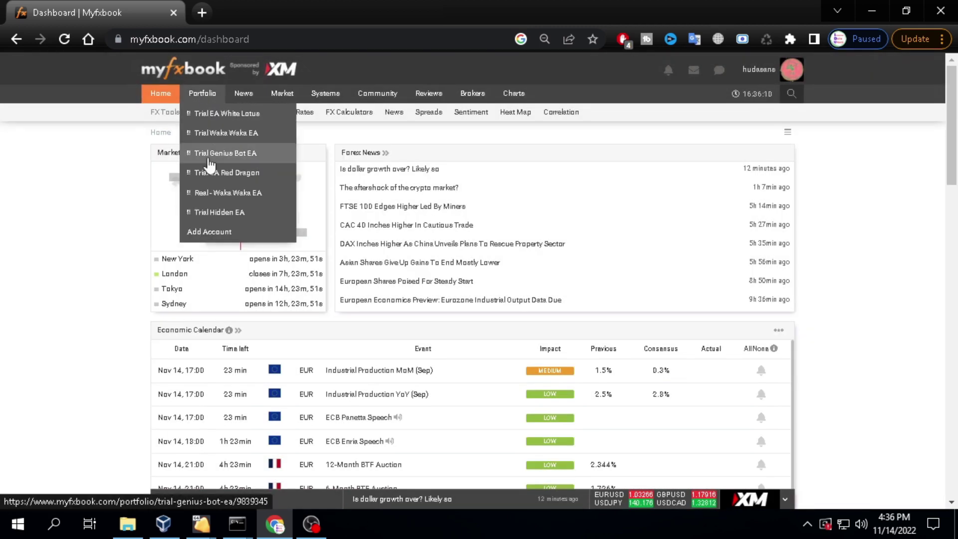
pyautogui.click(217, 232)
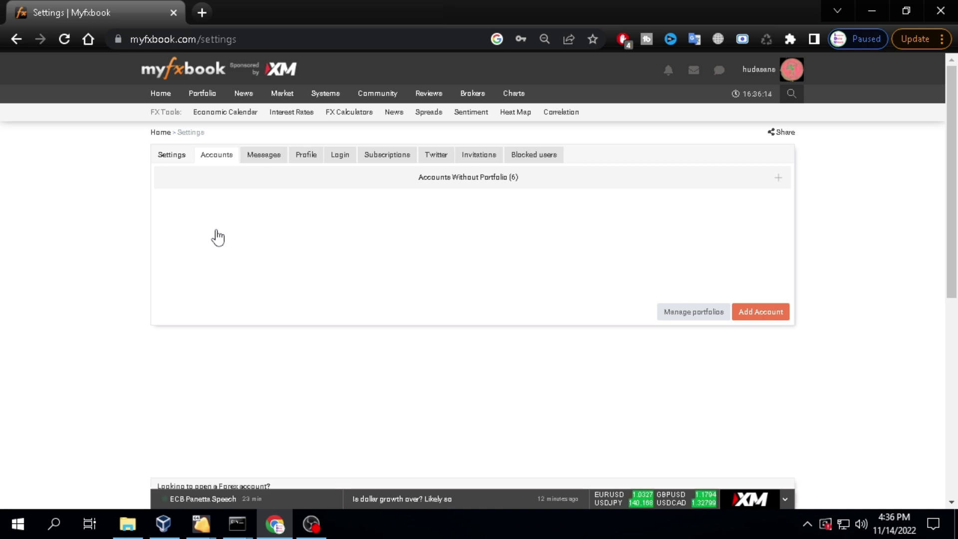
# - Start a new account form with MetaTrader 4 (Auto Update) as the platform
pyautogui.click(779, 315)
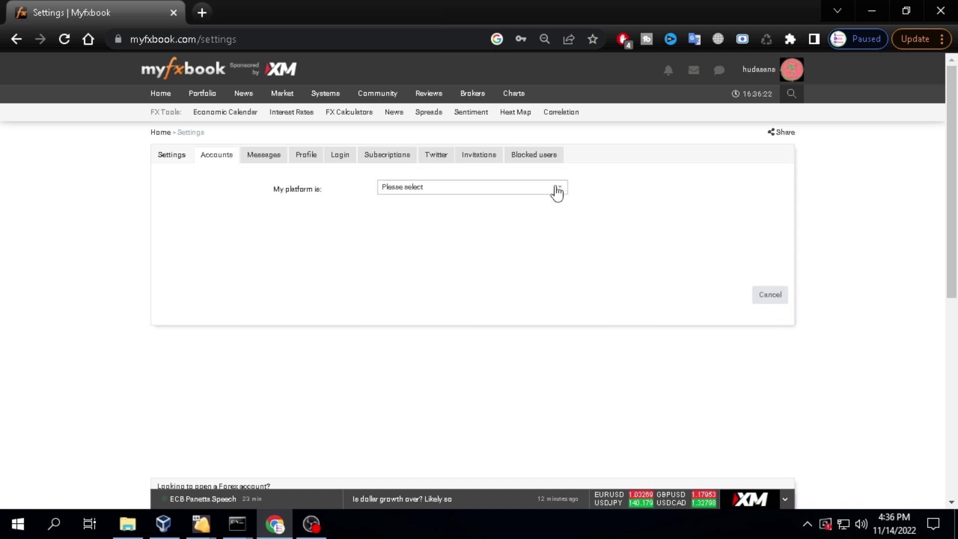
pyautogui.click(556, 189)
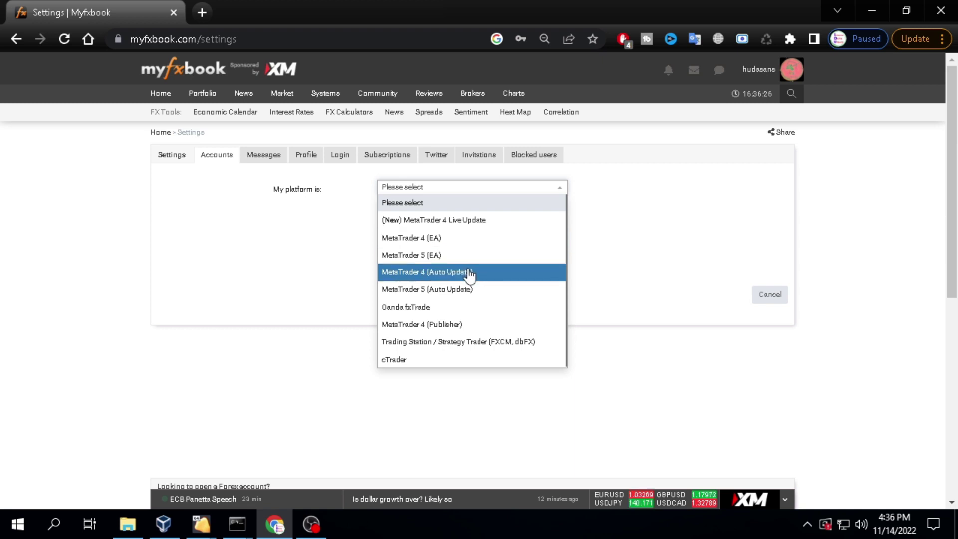
pyautogui.click(505, 275)
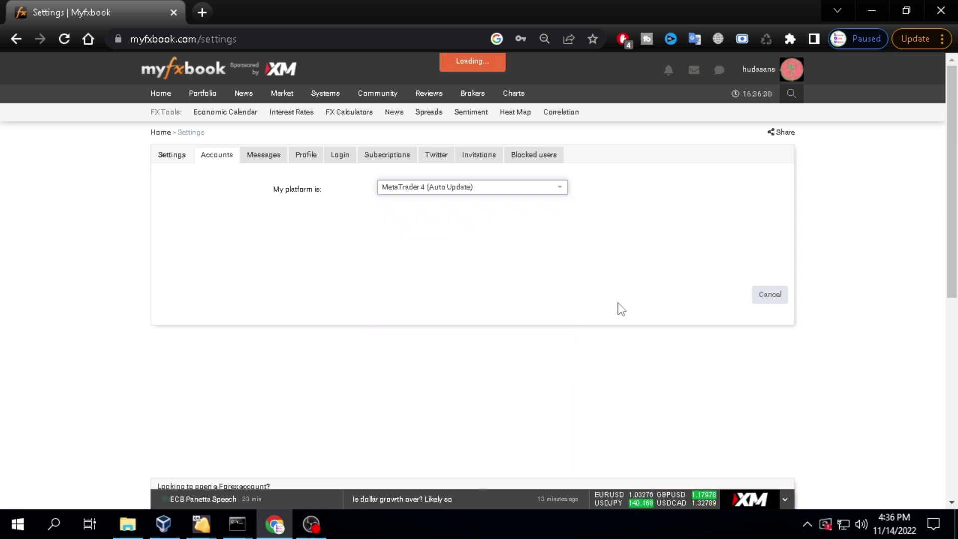
pyautogui.scroll(-2, 692, 285)
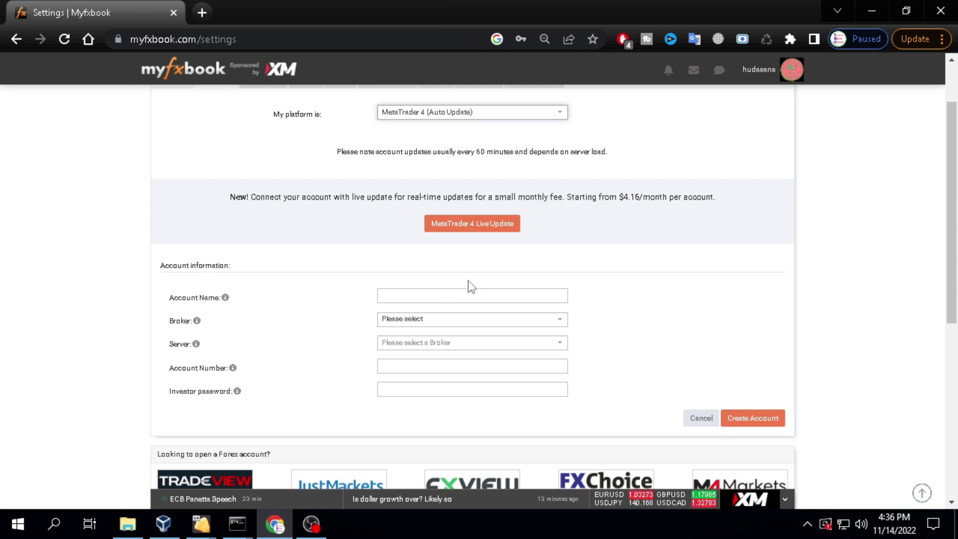
# - Name the account 'Trial Is White EA' and select EXNESS as the broker
pyautogui.click(428, 296)
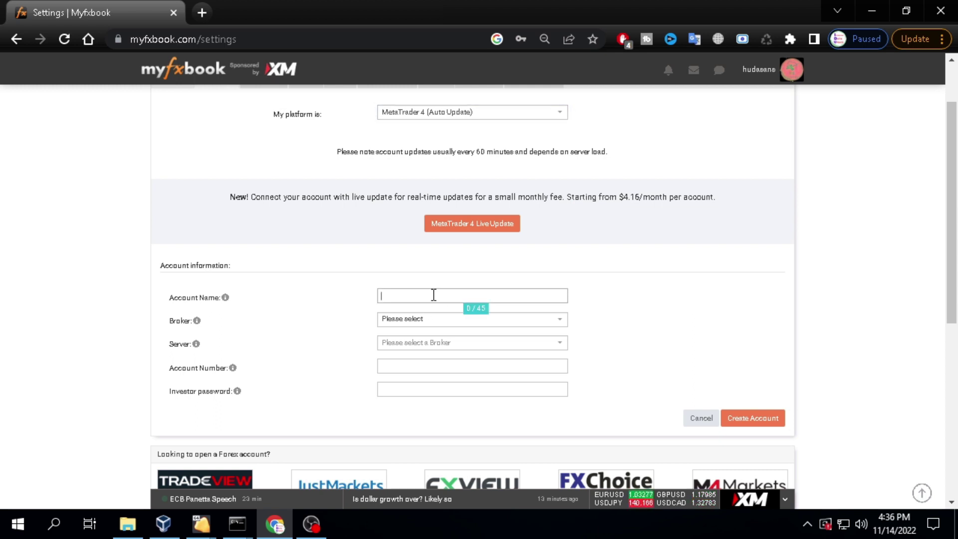
pyautogui.write('Tr')
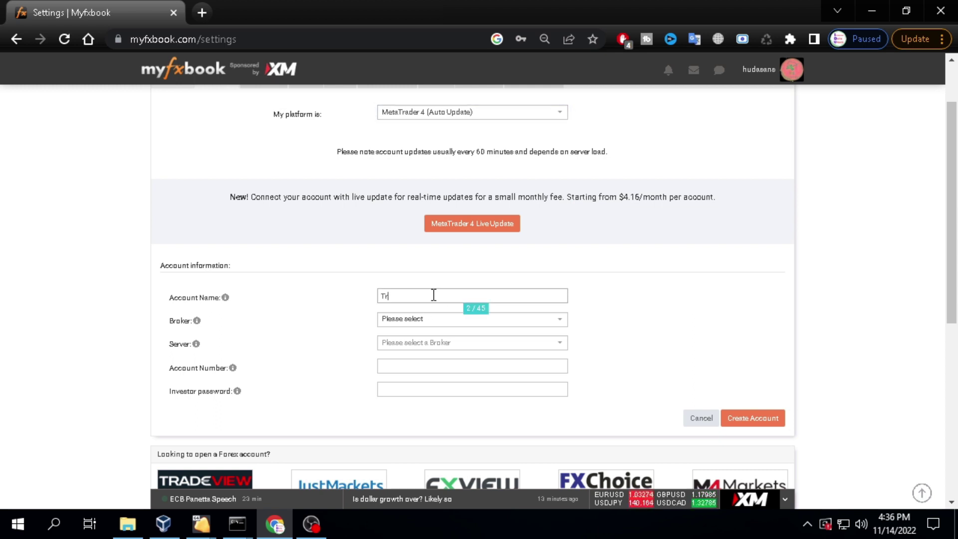
pyautogui.write('ial')
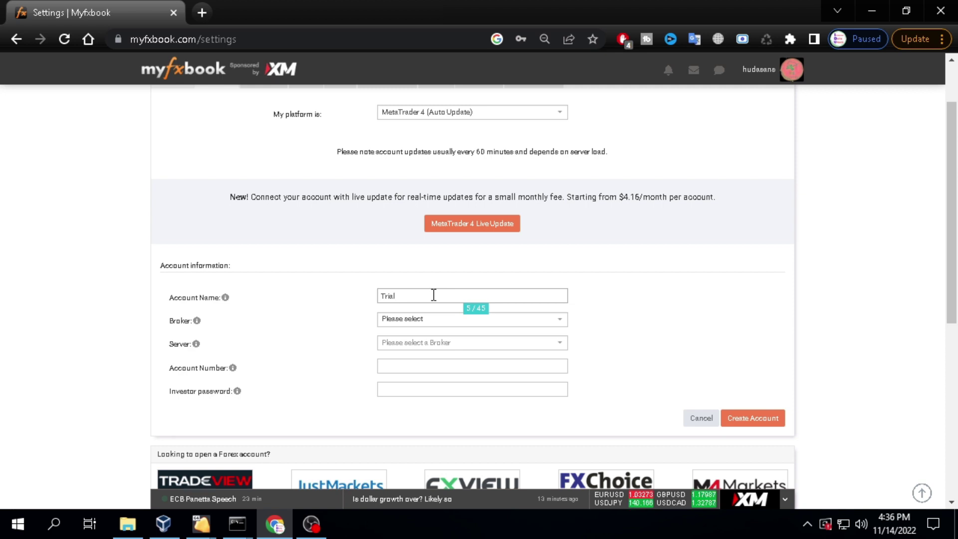
pyautogui.write(' Account')
pyautogui.click(547, 323)
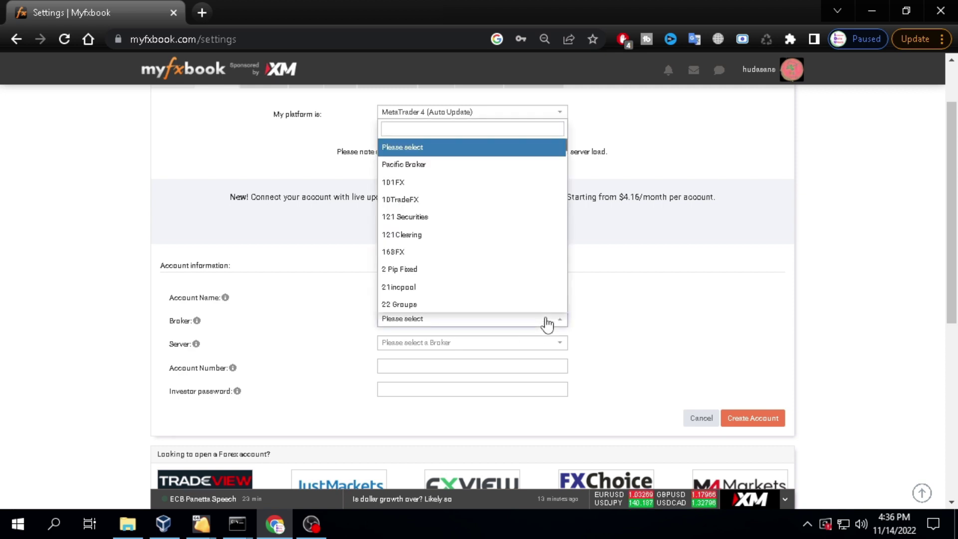
pyautogui.write('ex')
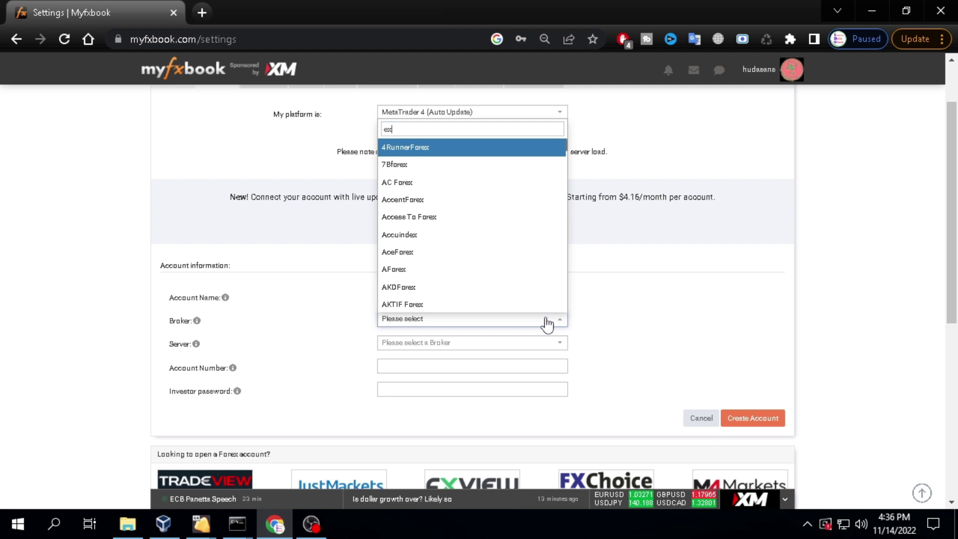
pyautogui.write('n')
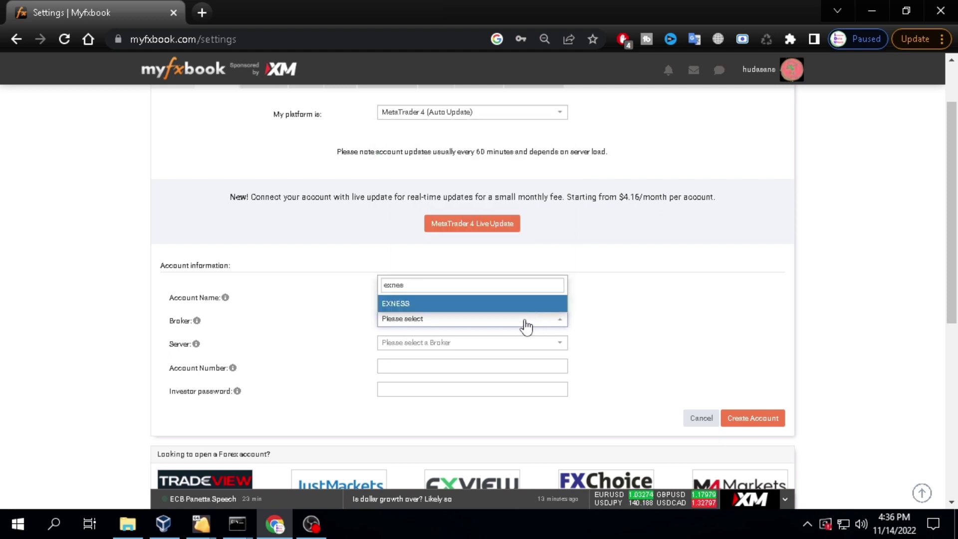
pyautogui.write('es')
pyautogui.click(524, 302)
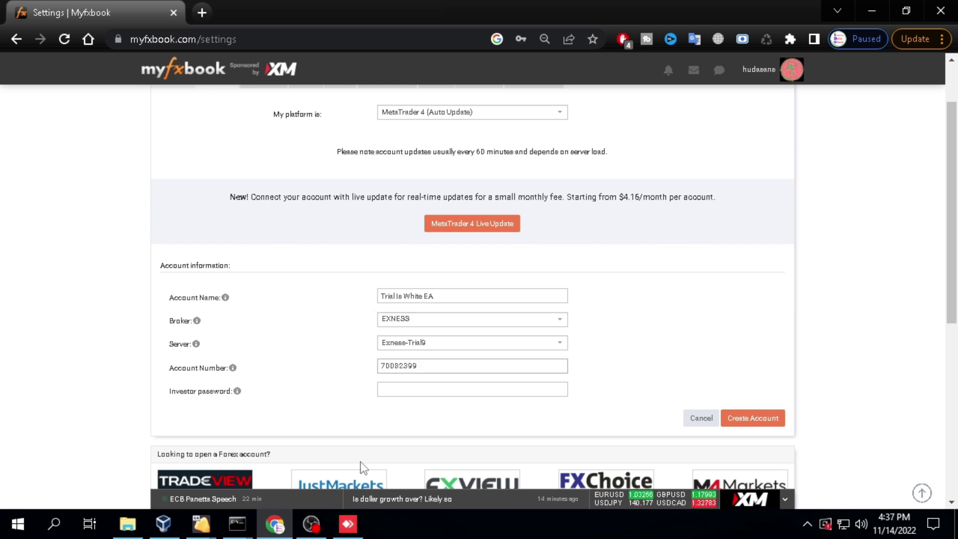
# - In the remote MetaTrader 4, open Tools > Options > Server and start a password change
pyautogui.click(347, 524)
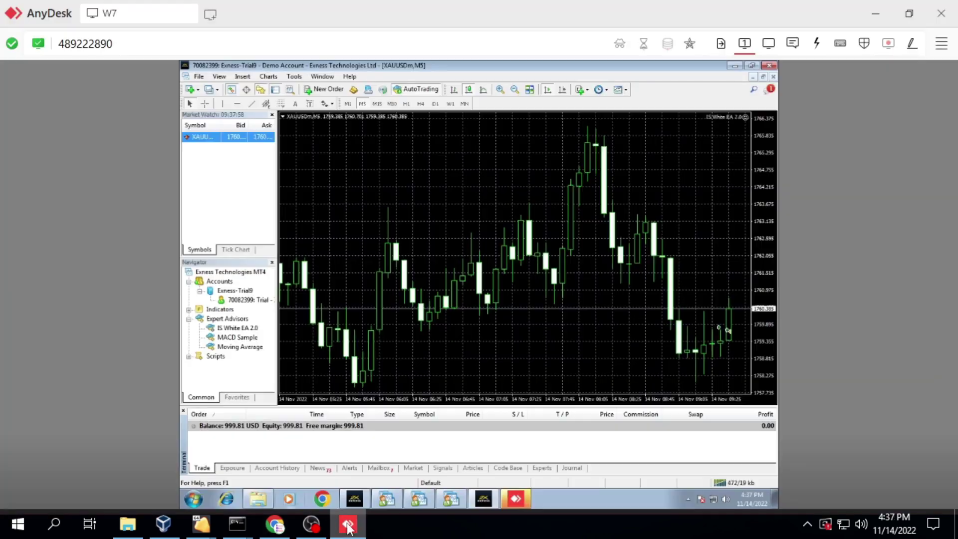
pyautogui.click(293, 77)
pyautogui.click(313, 146)
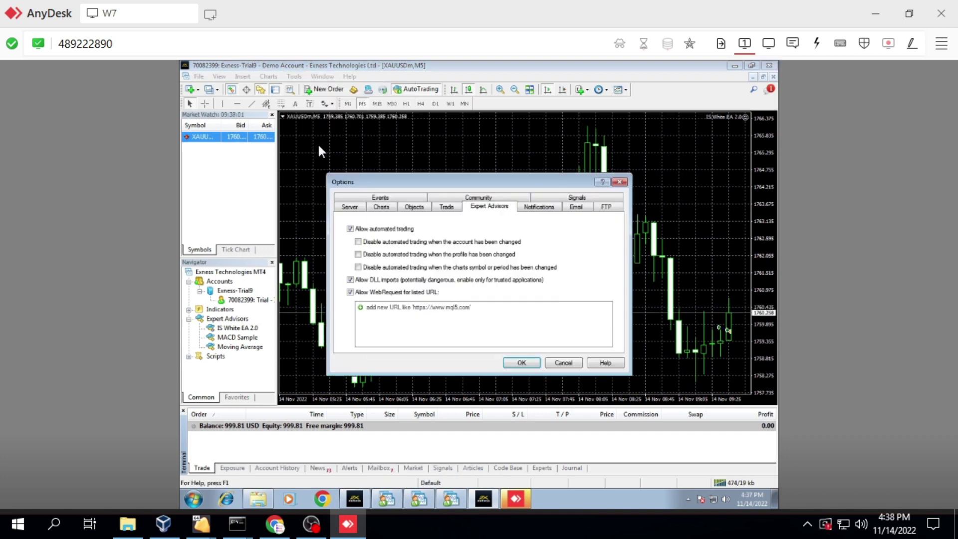
pyautogui.click(354, 211)
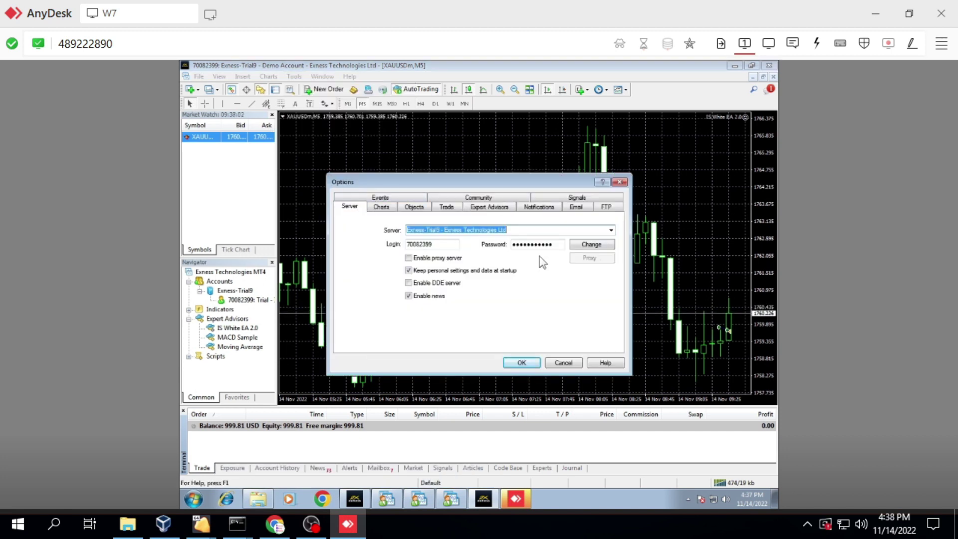
pyautogui.click(602, 243)
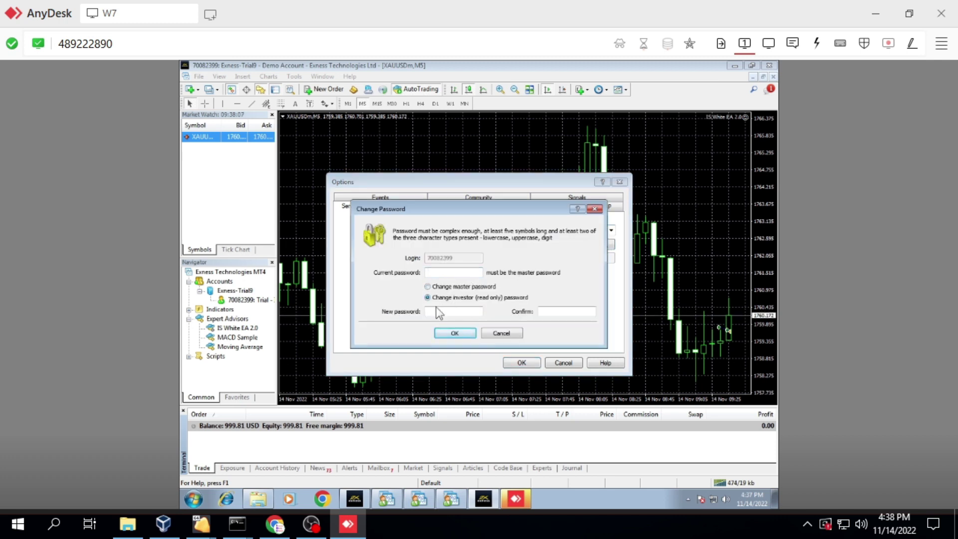
# - Enter the master password and set a new confirmed investor (read-only) password
pyautogui.click(455, 270)
pyautogui.write('••')
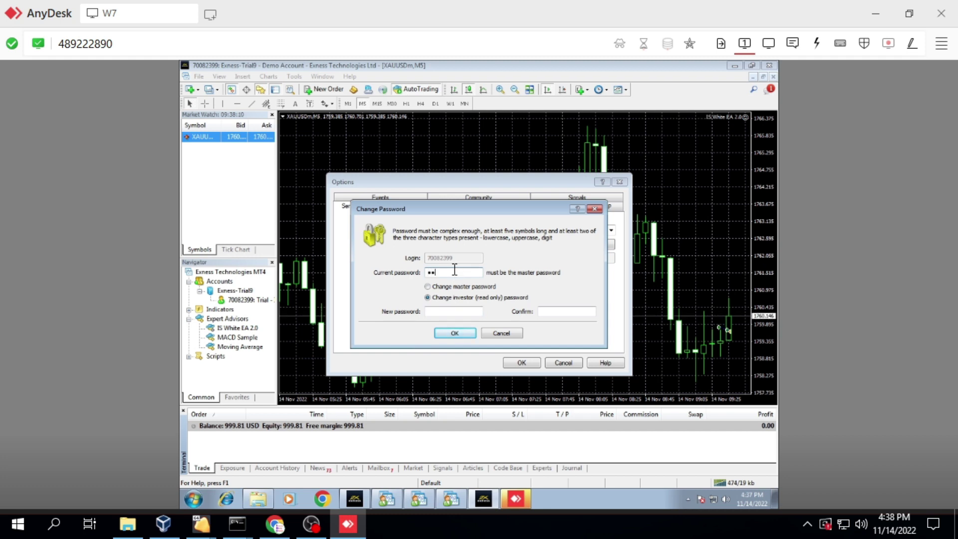
pyautogui.write('••••••')
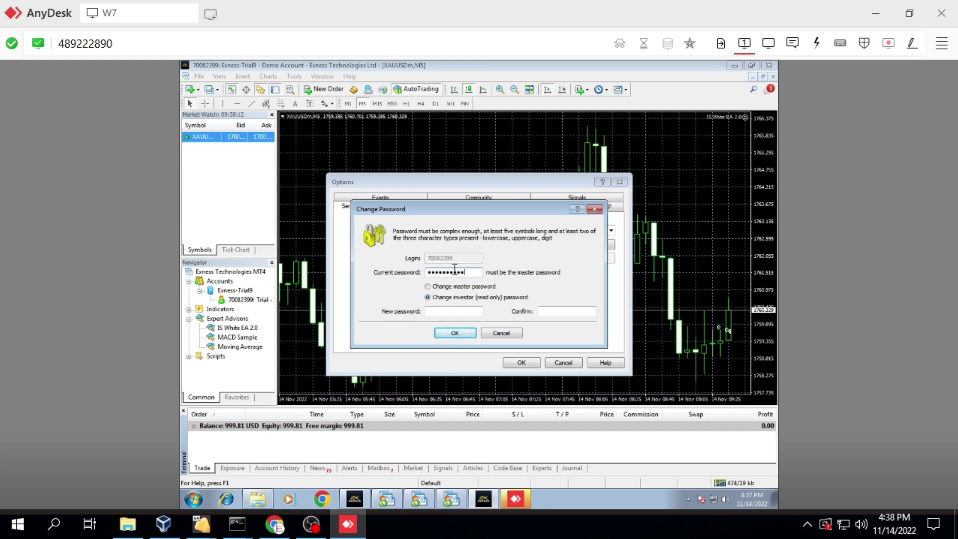
pyautogui.write('•')
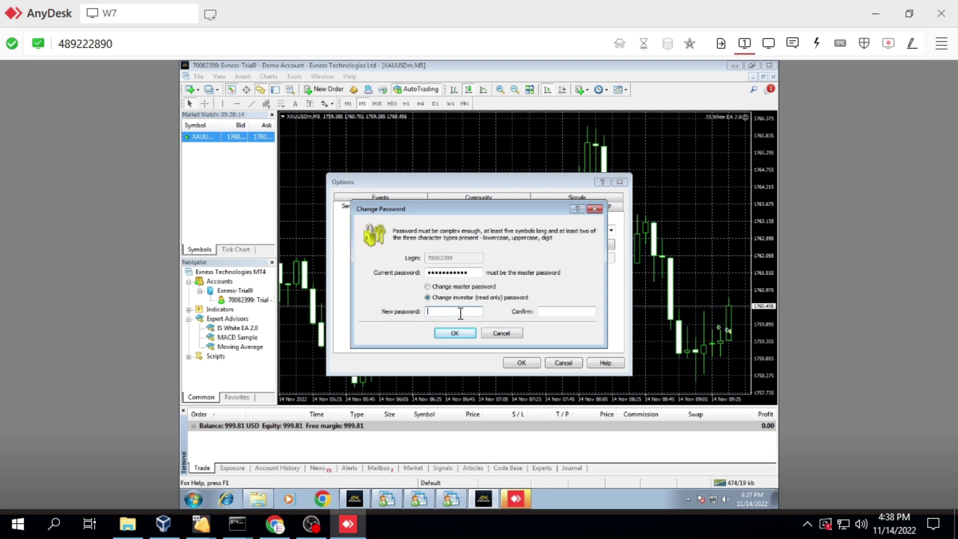
pyautogui.click(460, 314)
pyautogui.write('••••')
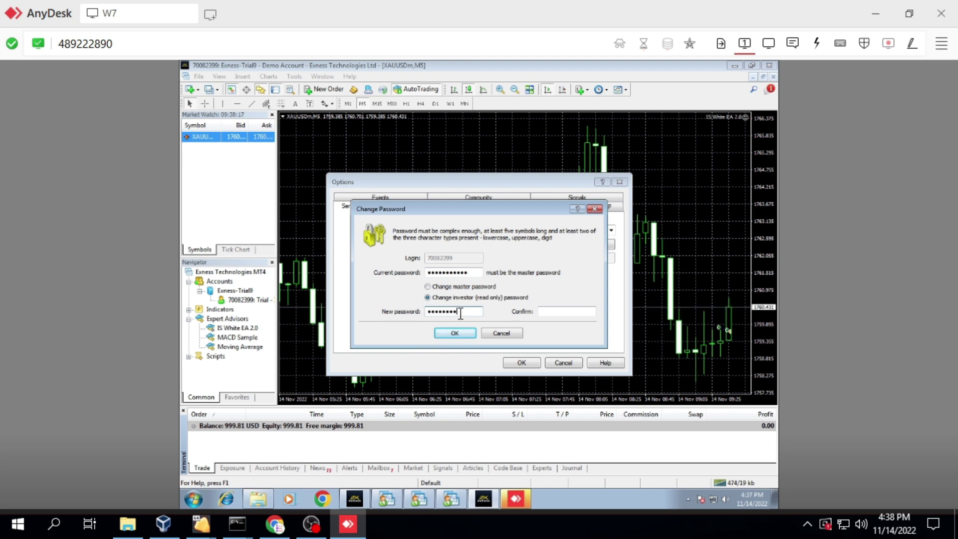
pyautogui.write('•••')
pyautogui.click(551, 312)
pyautogui.write('•••••••••••')
pyautogui.click(454, 332)
pyautogui.click(521, 362)
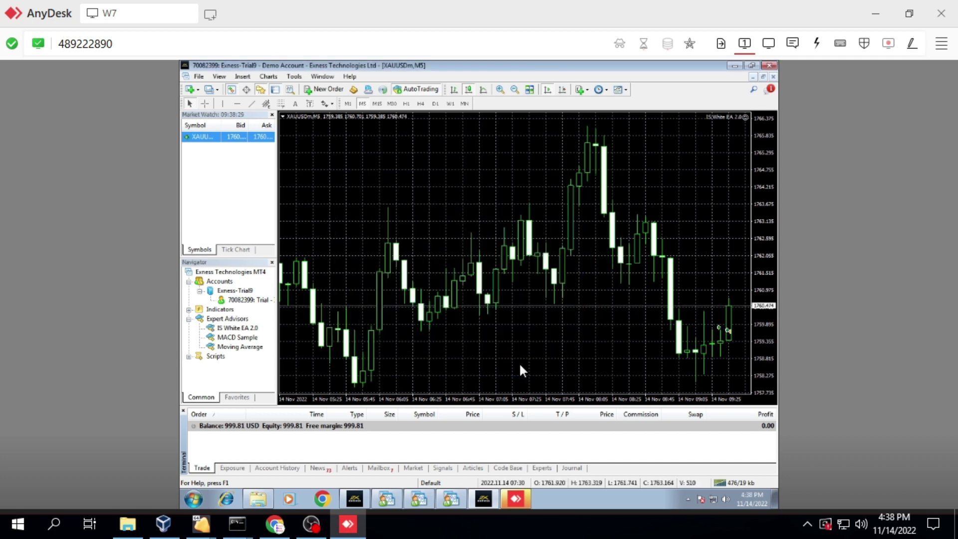
# - Enter the investor password in Myfxbook's form and create the Trial Is White EA account
pyautogui.click(276, 525)
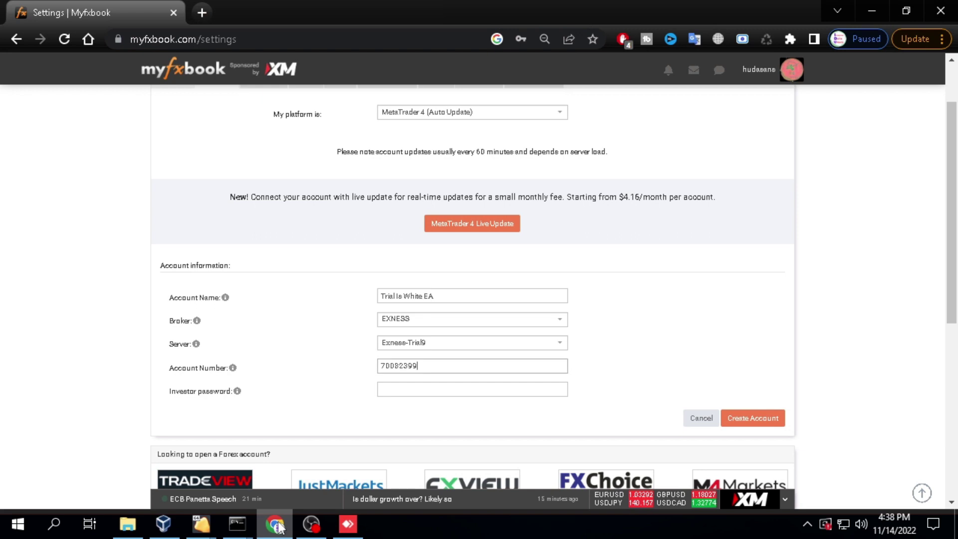
pyautogui.click(395, 391)
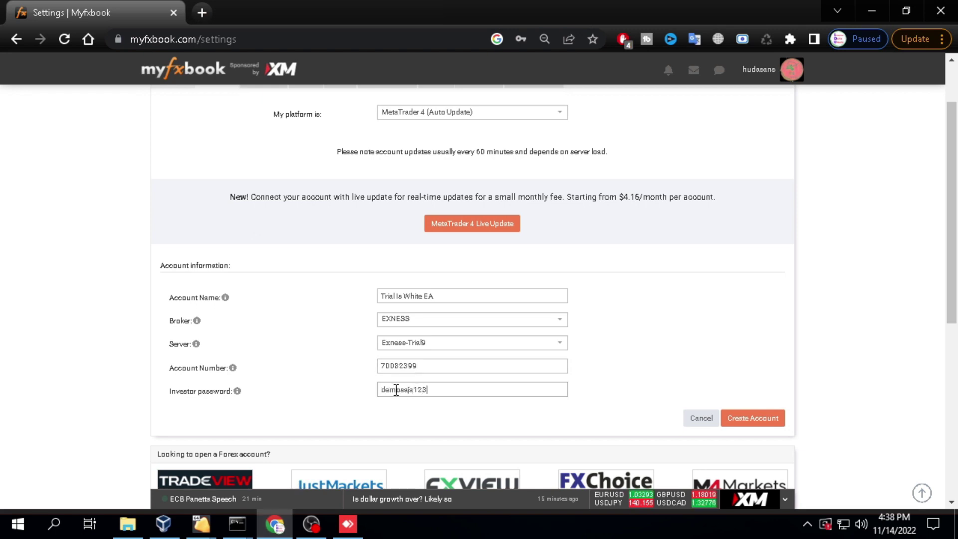
pyautogui.click(746, 419)
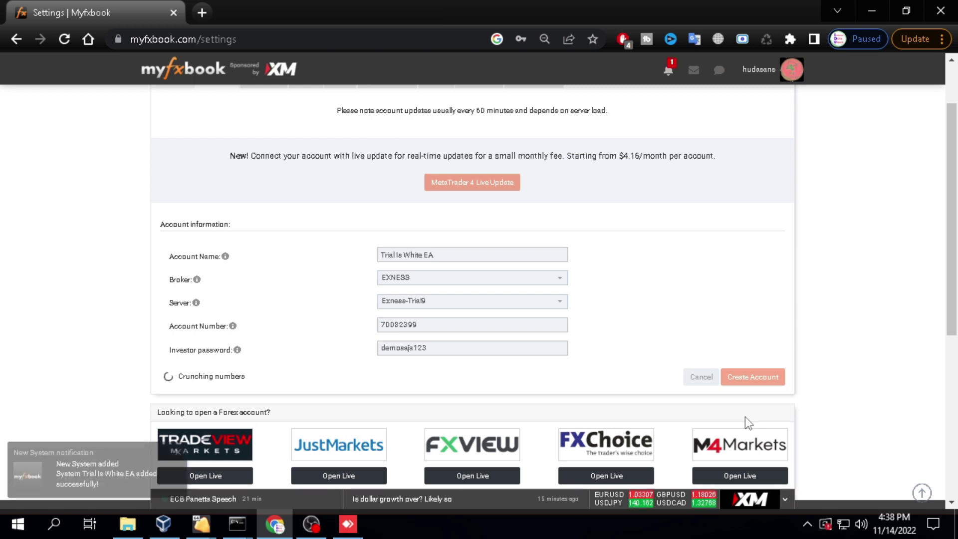
pyautogui.scroll(2, 758, 331)
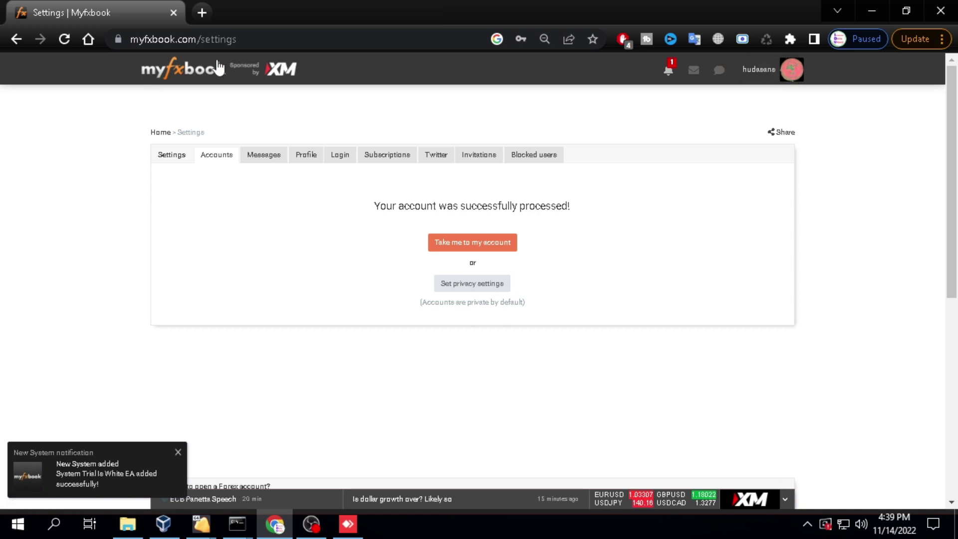
# - Open the Trial Is White EA portfolio and view the 'Trading privileges not verified' explanation
pyautogui.click(234, 86)
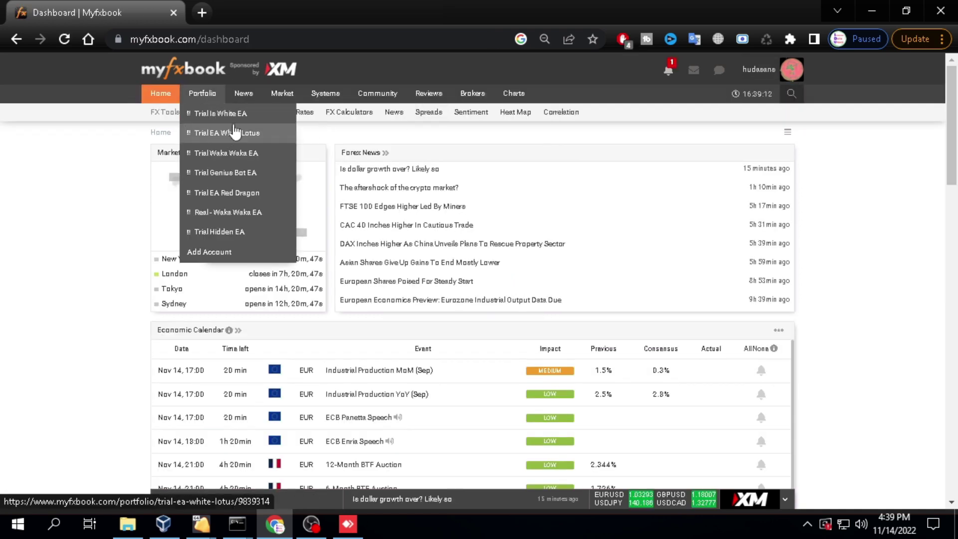
pyautogui.moveTo(256, 114)
pyautogui.moveTo(202, 94)
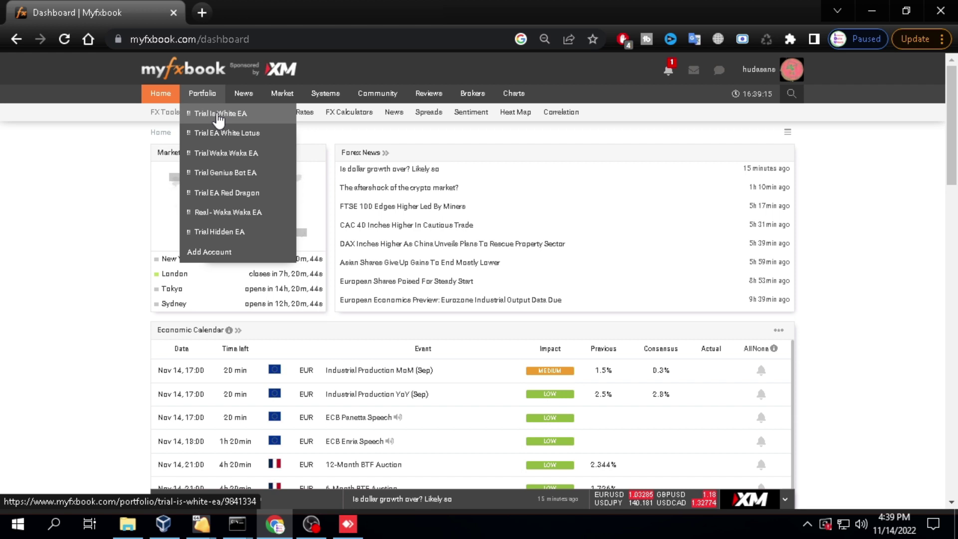
pyautogui.click(271, 117)
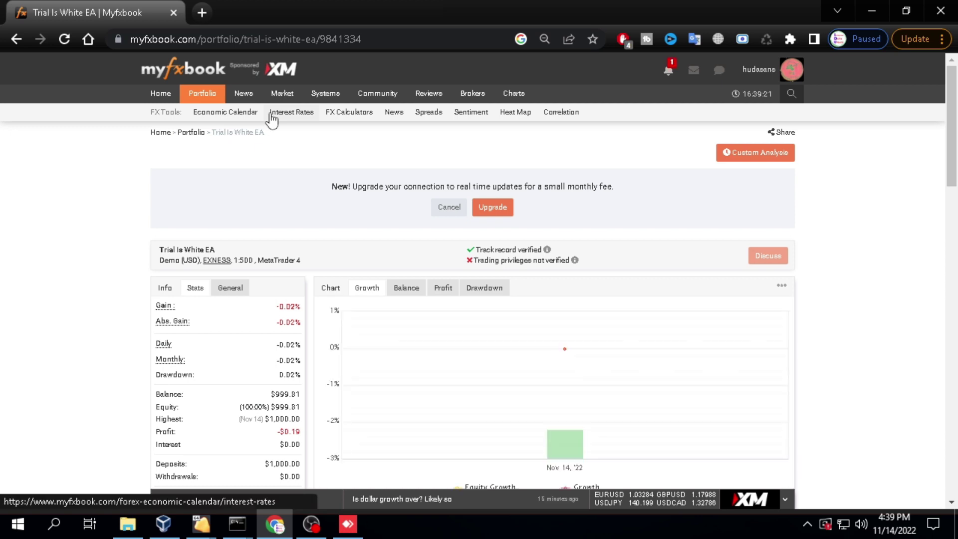
pyautogui.scroll(-1, 287, 131)
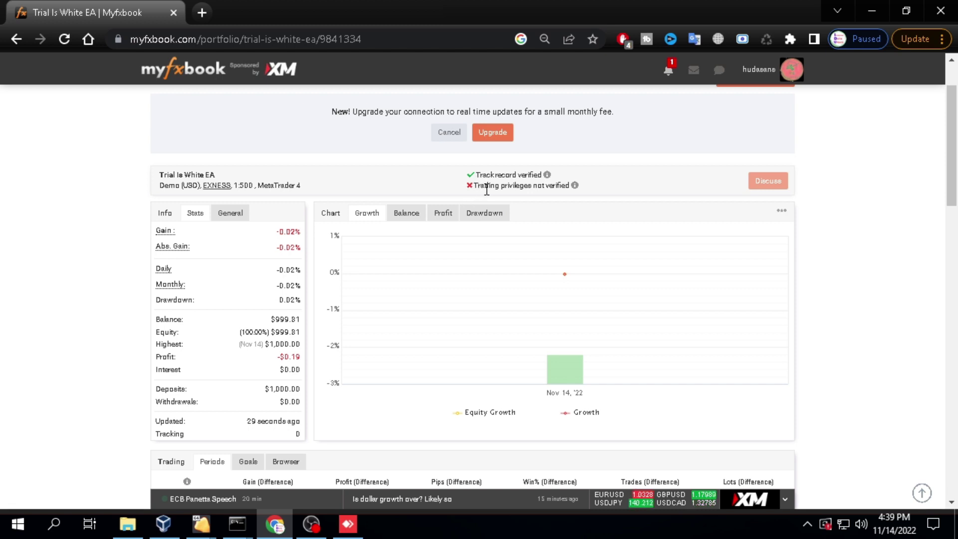
pyautogui.moveTo(574, 189)
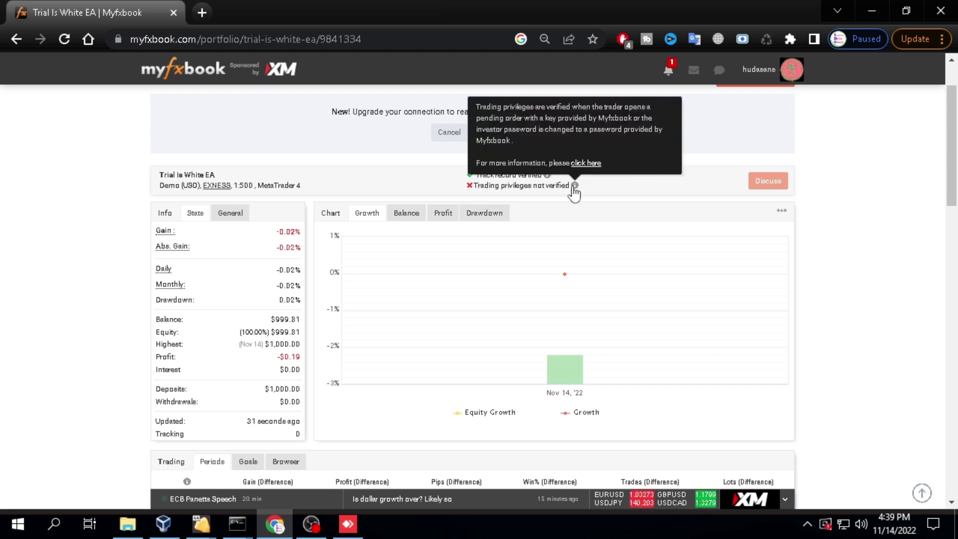
# - Read the verification help, then open the Trial Is White EA account's Verification settings
pyautogui.click(592, 163)
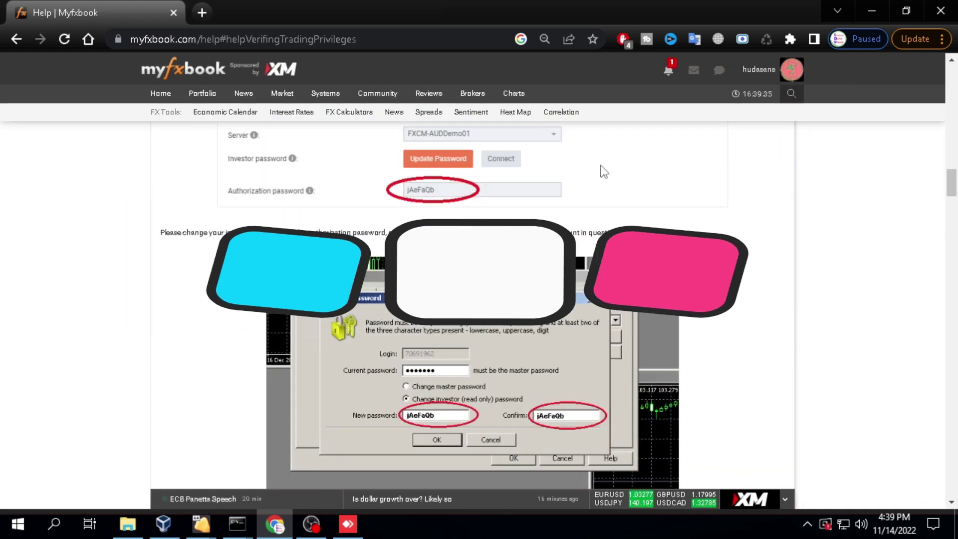
pyautogui.click(777, 77)
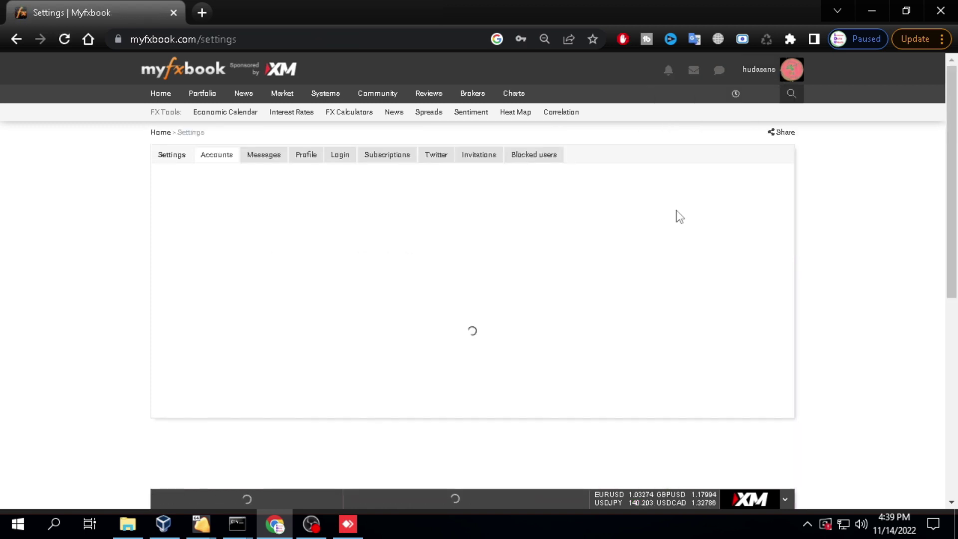
pyautogui.click(705, 183)
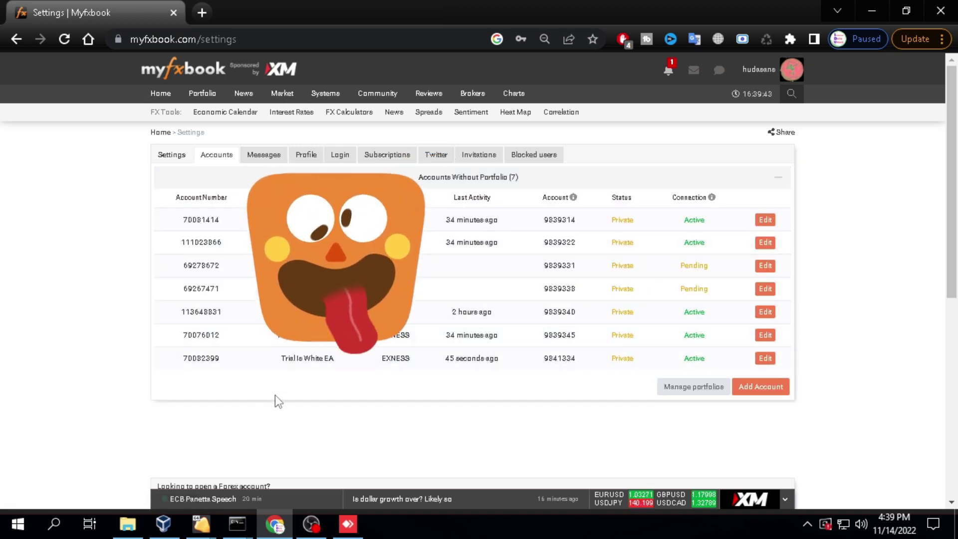
pyautogui.click(768, 359)
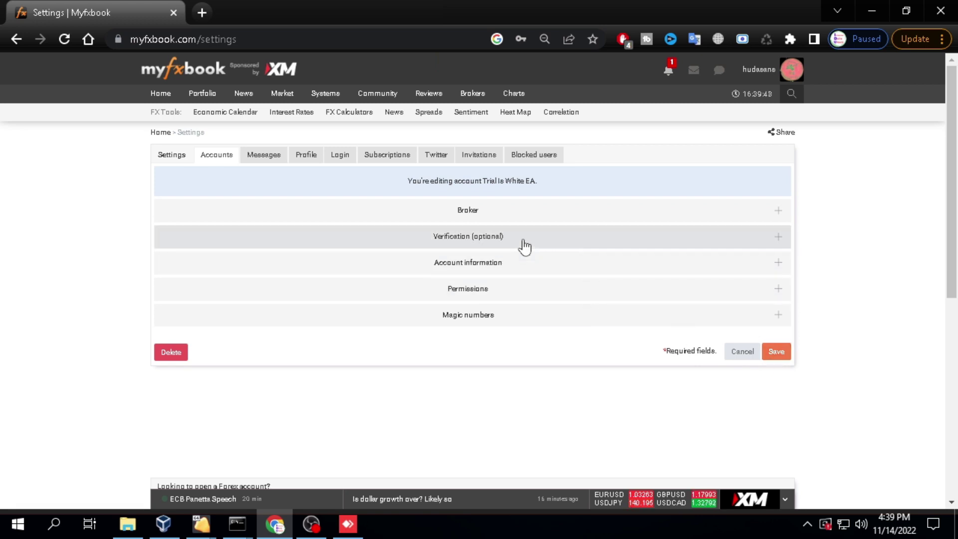
pyautogui.click(524, 246)
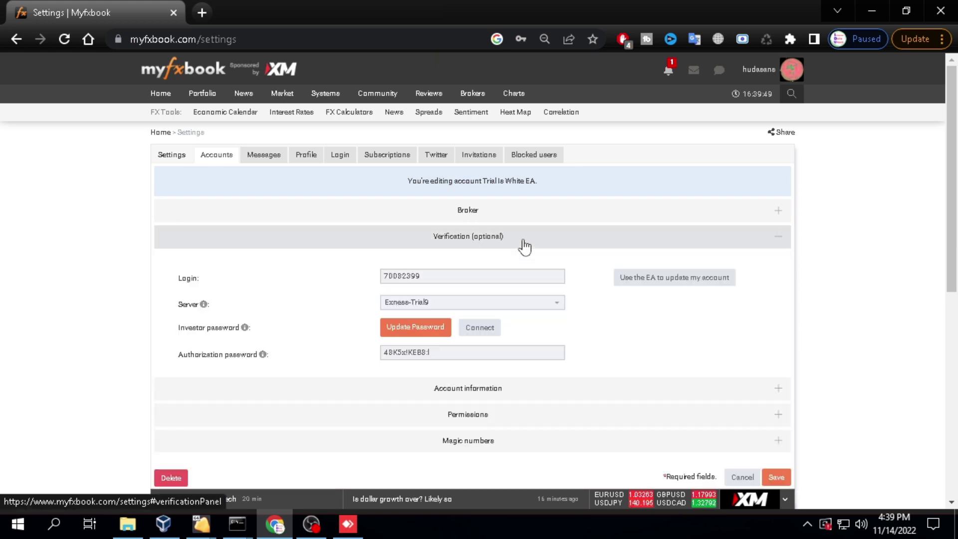
# - Copy the account's authorization password
pyautogui.tripleClick(411, 352)
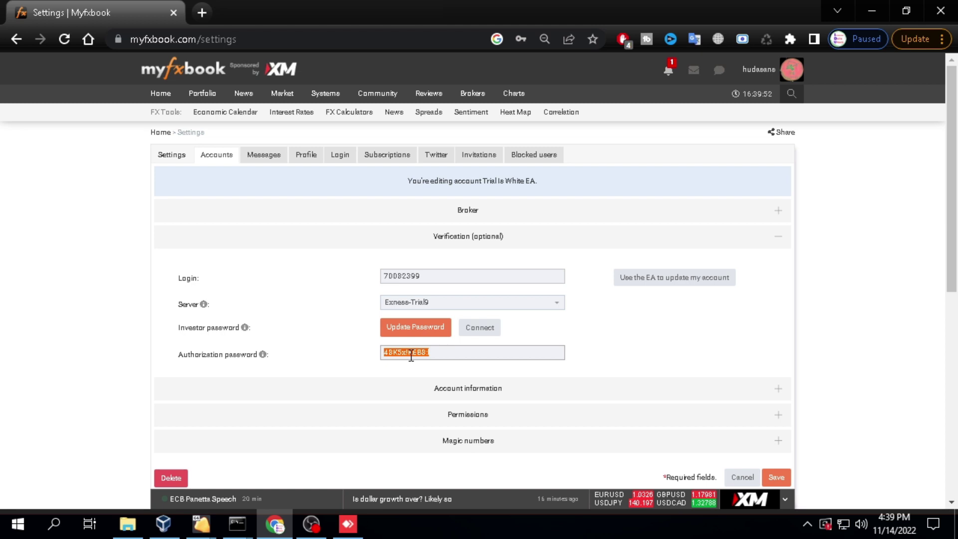
pyautogui.rightClick(410, 355)
pyautogui.click(429, 365)
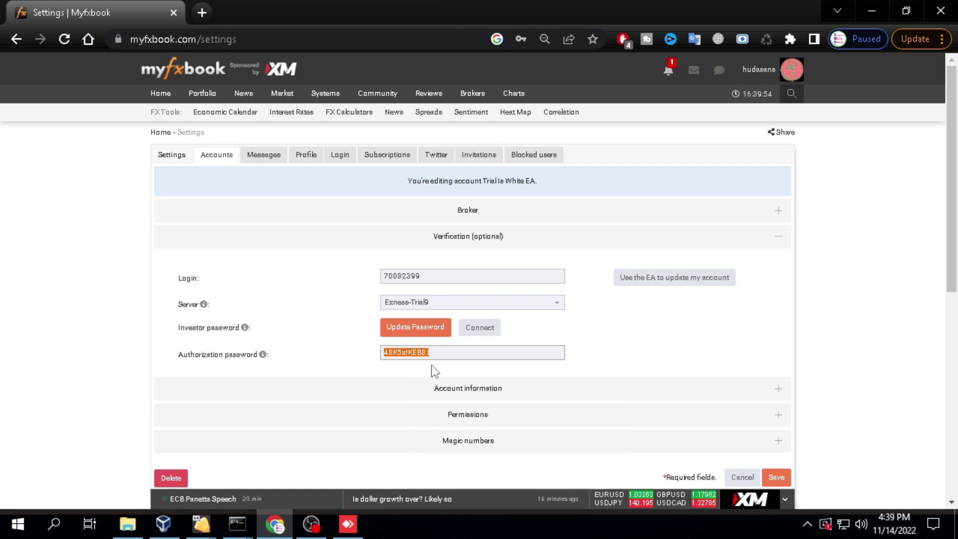
# - Back in MetaTrader 4, reopen Options and start another password change
pyautogui.click(347, 524)
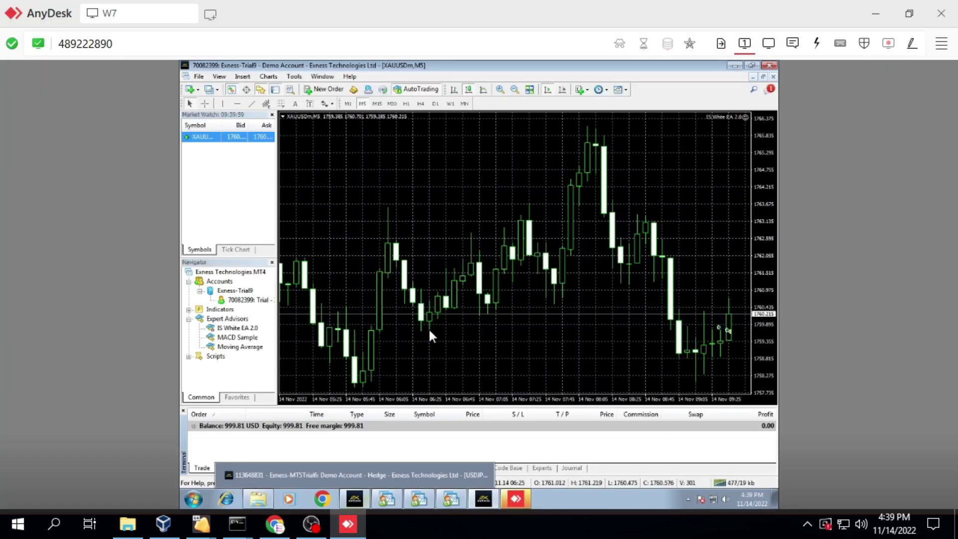
pyautogui.click(294, 76)
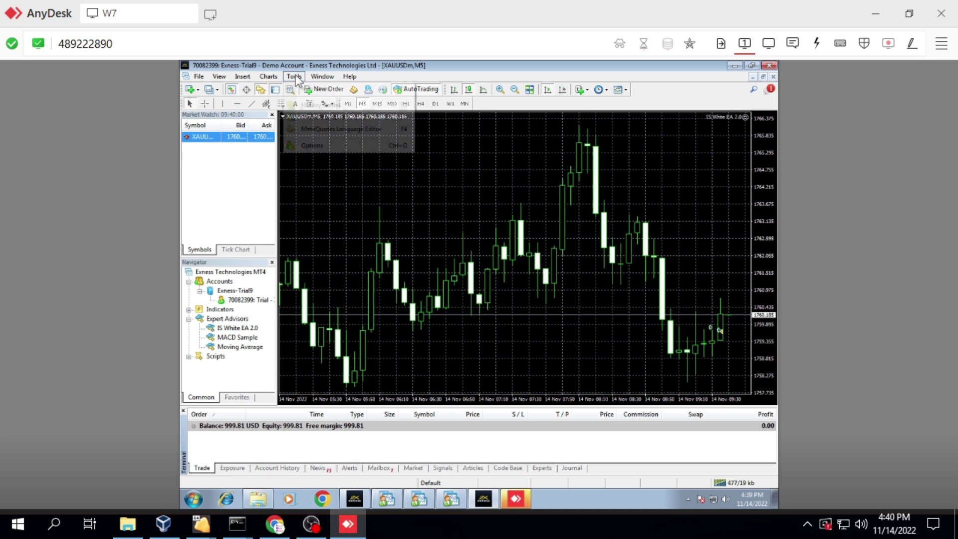
pyautogui.click(319, 145)
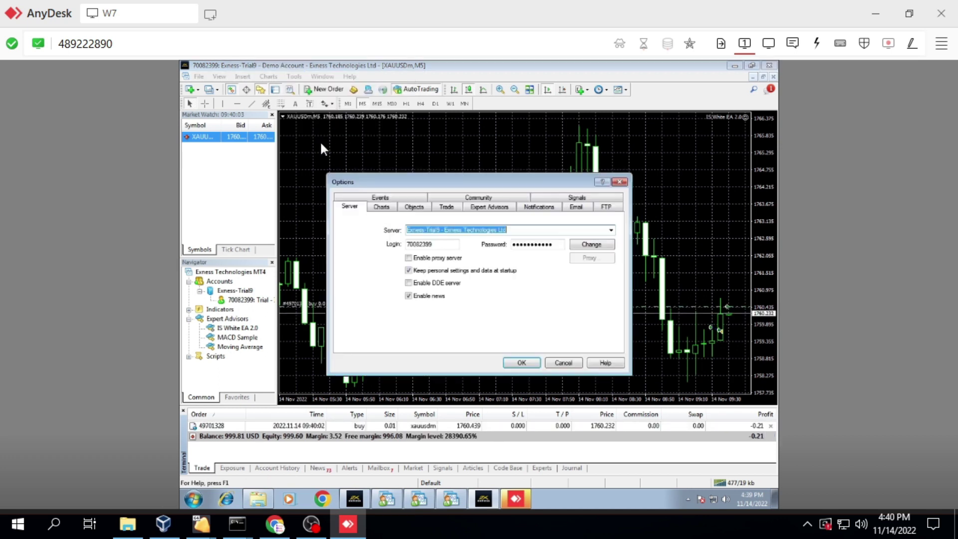
pyautogui.click(589, 246)
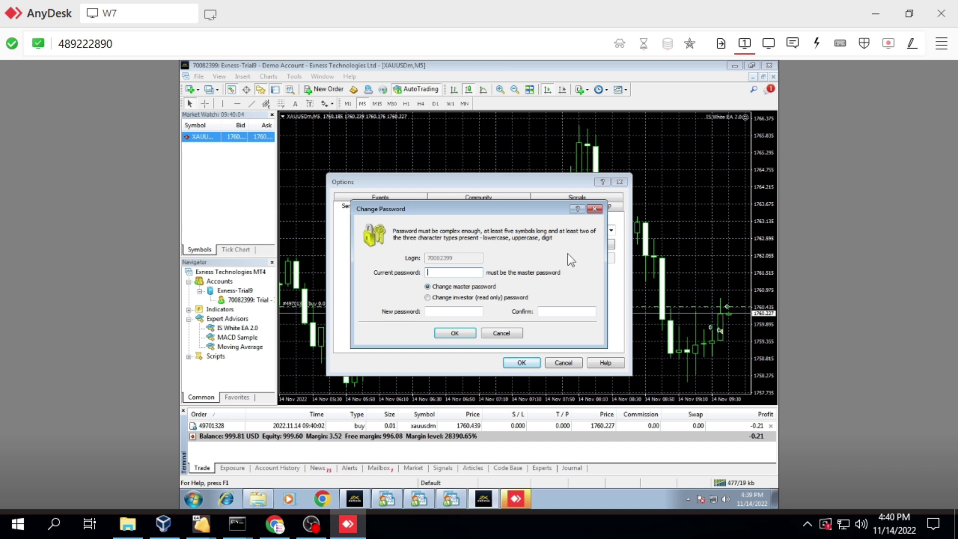
# - Enter the current password and set the investor password to the copied authorization password
pyautogui.write('************')
pyautogui.click(439, 297)
pyautogui.click(440, 311)
pyautogui.write('*************')
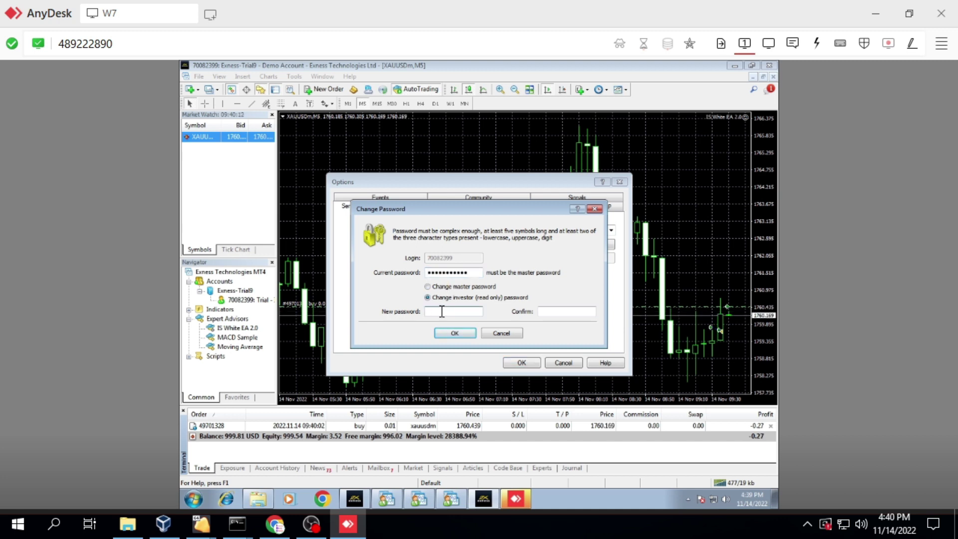
pyautogui.click(558, 311)
pyautogui.hotkey('ctrl', 'v')
pyautogui.click(454, 332)
pyautogui.click(521, 362)
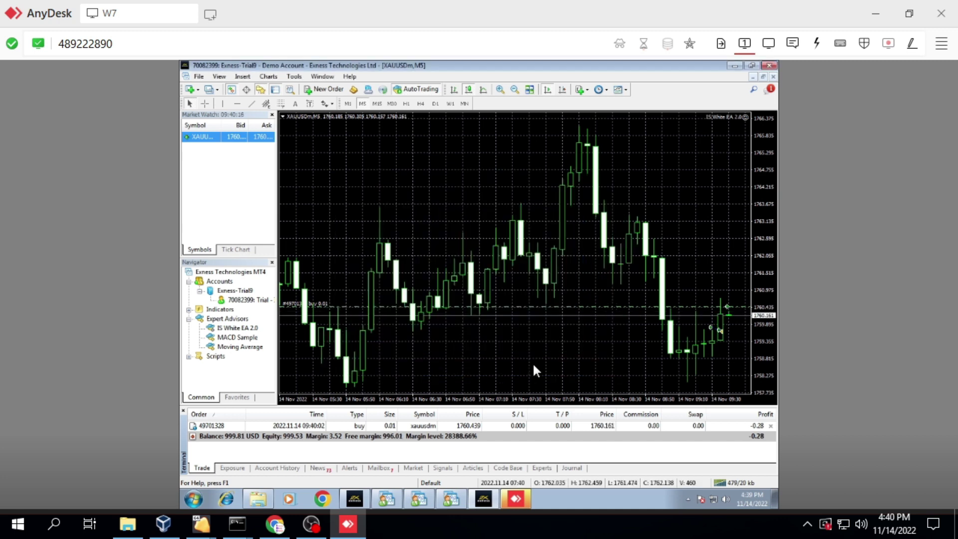
# - Update Myfxbook's investor password with the authorization password, connect the account, and open its portfolio
pyautogui.click(347, 523)
pyautogui.click(426, 327)
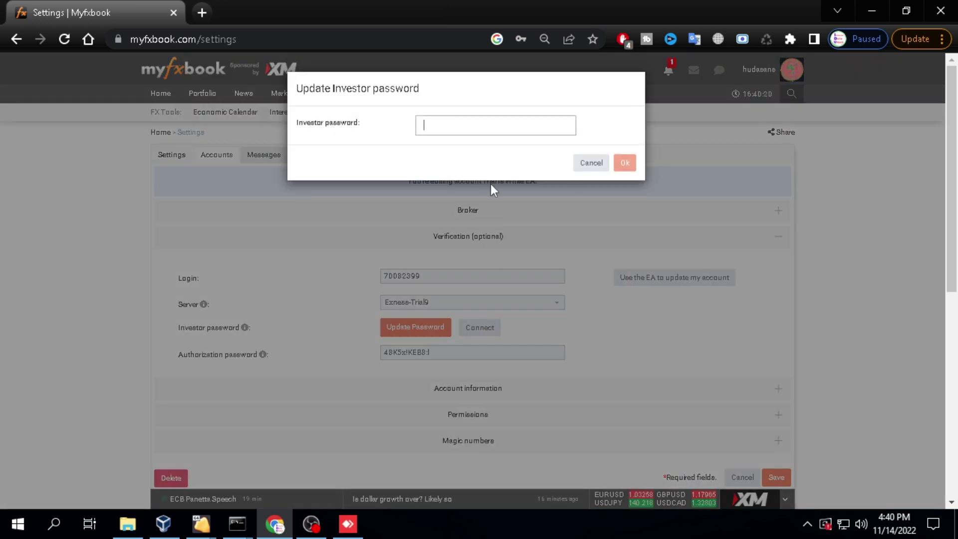
pyautogui.hotkey('ctrl', 'v')
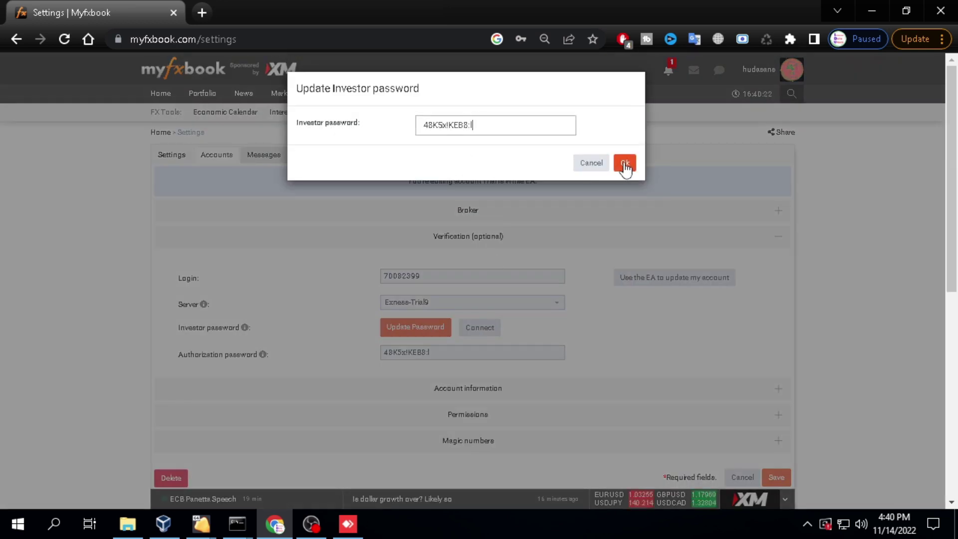
pyautogui.click(623, 163)
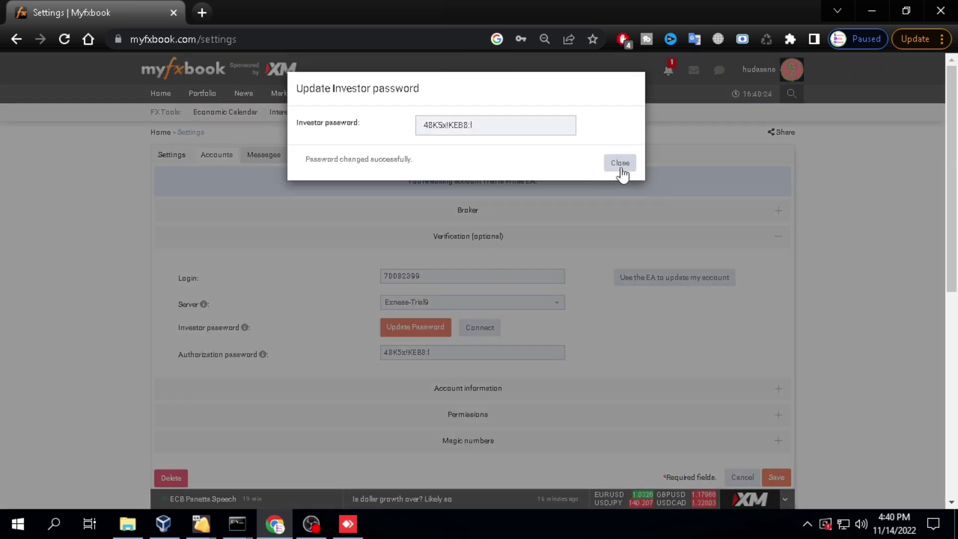
pyautogui.click(624, 164)
pyautogui.click(479, 328)
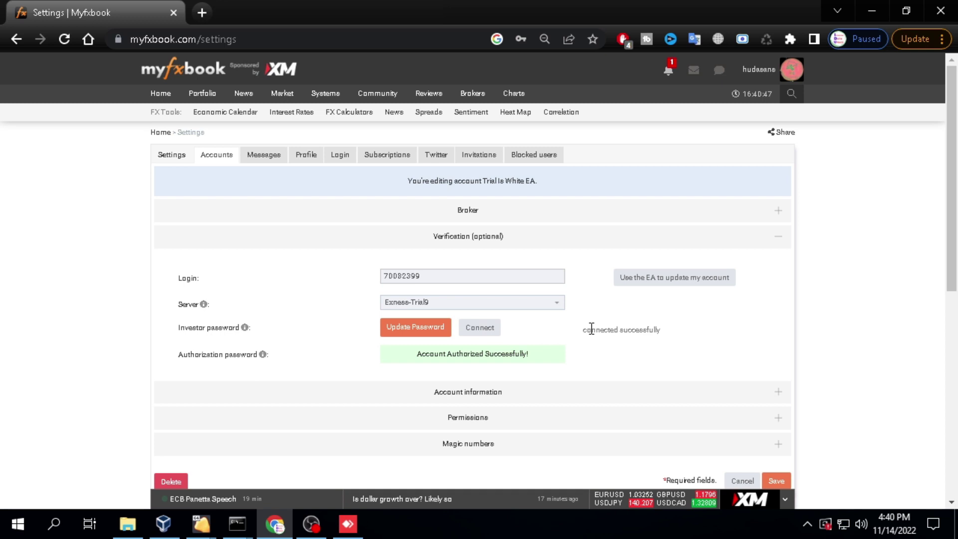
pyautogui.click(214, 111)
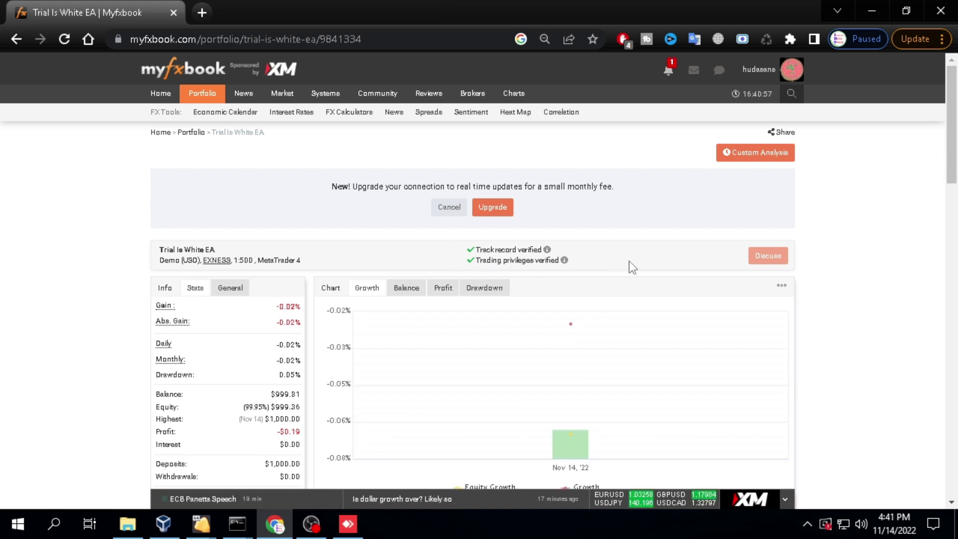
# - Scroll through the portfolio stats and trading activity showing the $999.81 balance and both verifications
pyautogui.scroll(-3, 632, 268)
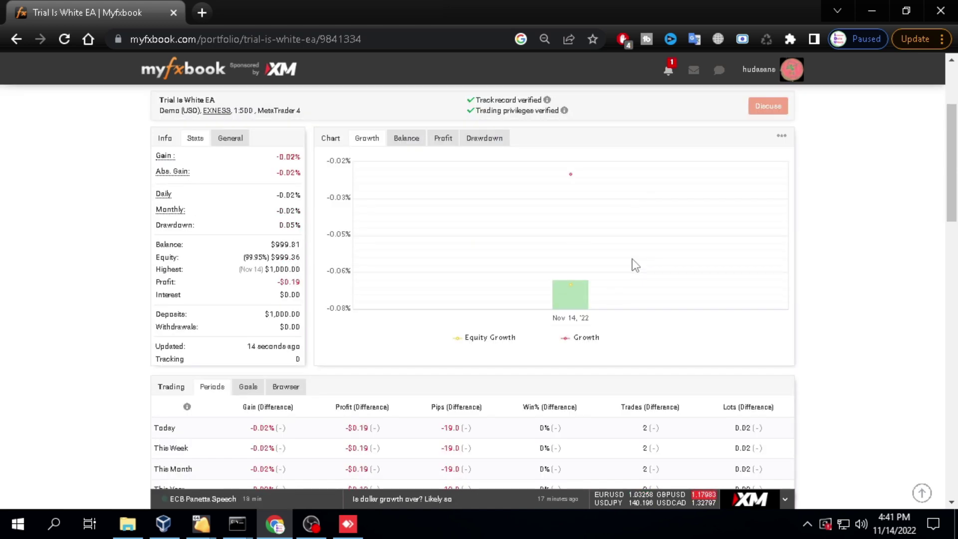
pyautogui.scroll(2, 635, 265)
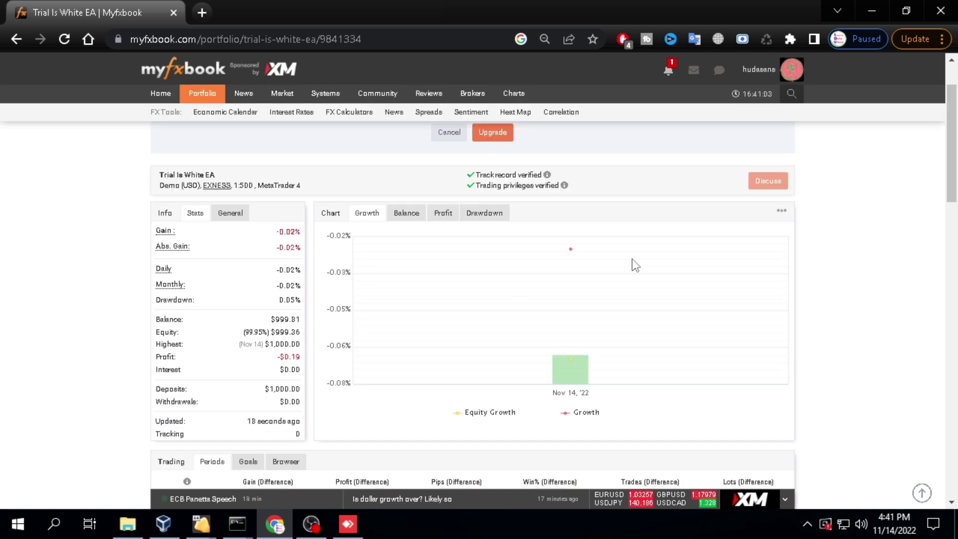
pyautogui.scroll(-9, 634, 265)
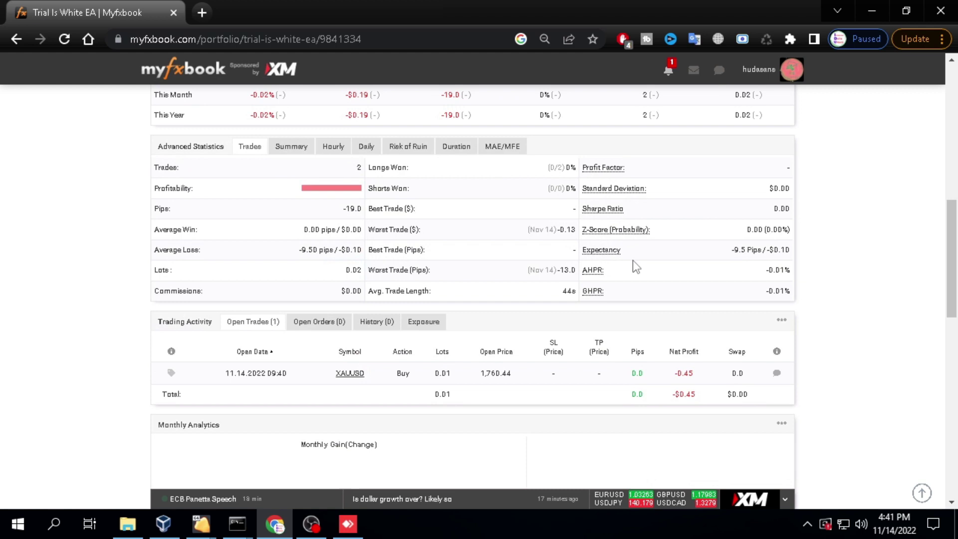
pyautogui.scroll(-1, 632, 260)
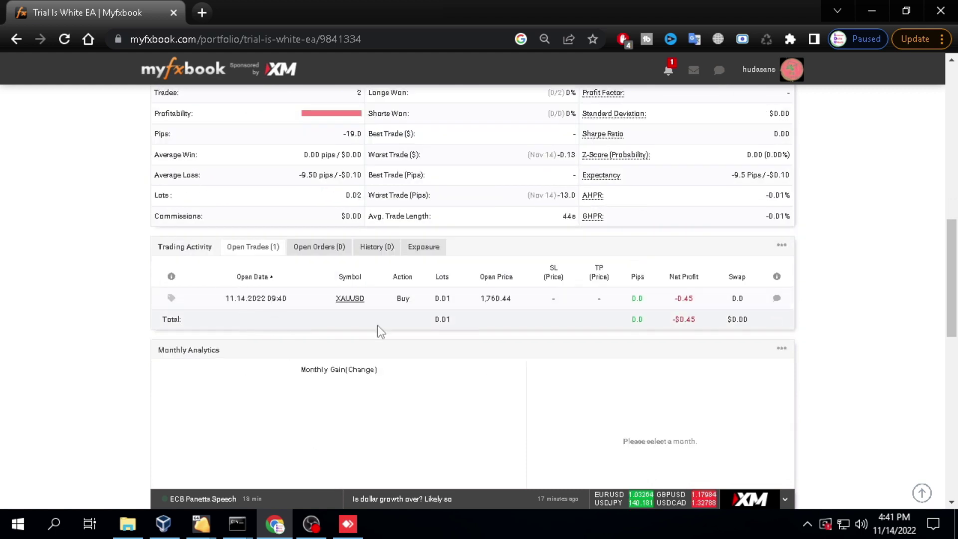
pyautogui.scroll(7, 420, 313)
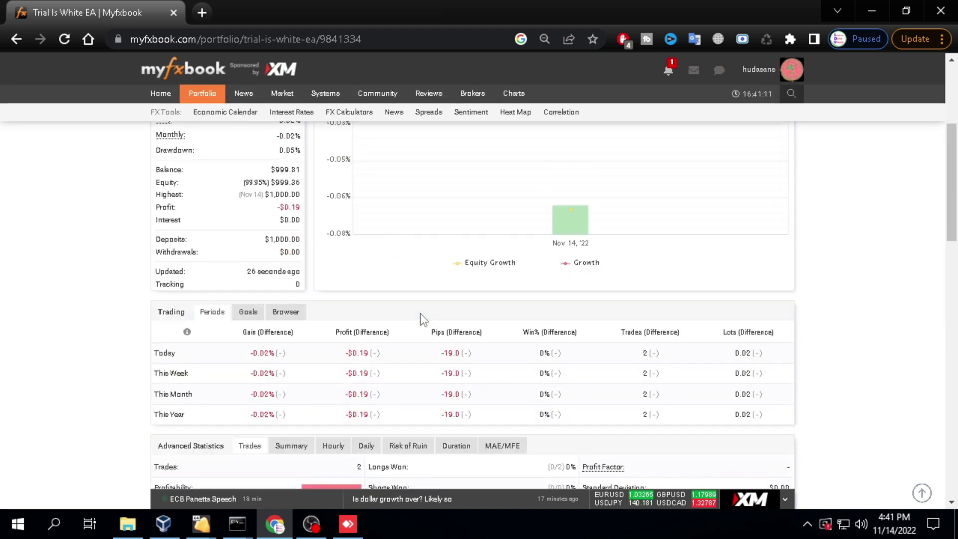
pyautogui.scroll(2, 420, 313)
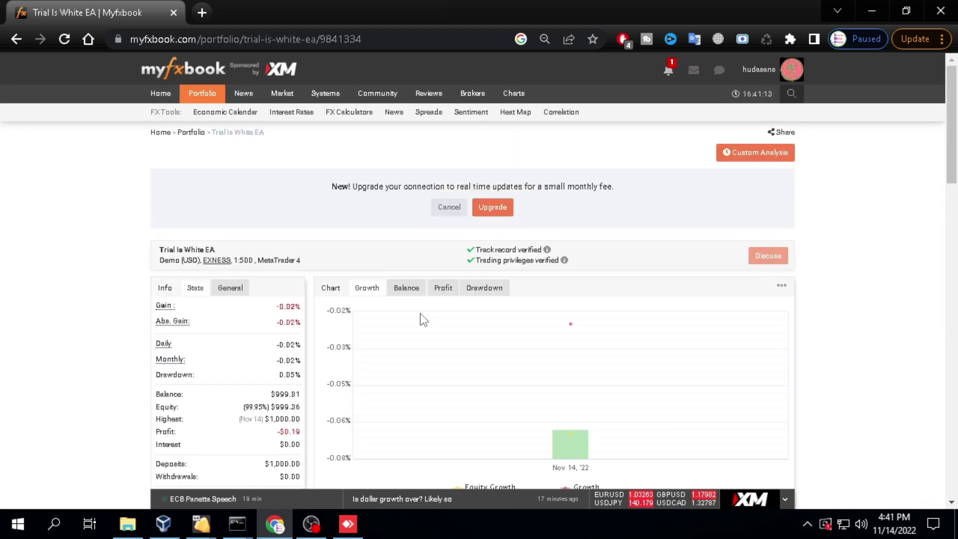